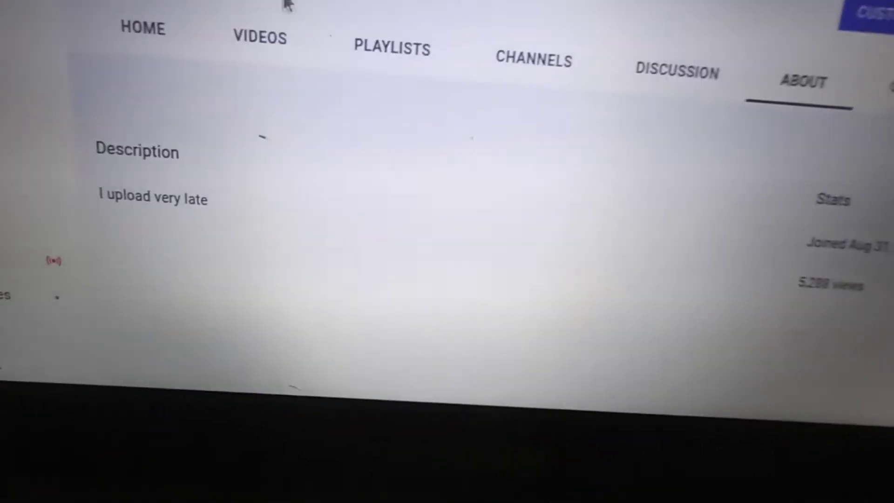
Switch from the About page to the channel's HOME tab to browse its uploads
left_click(142, 42)
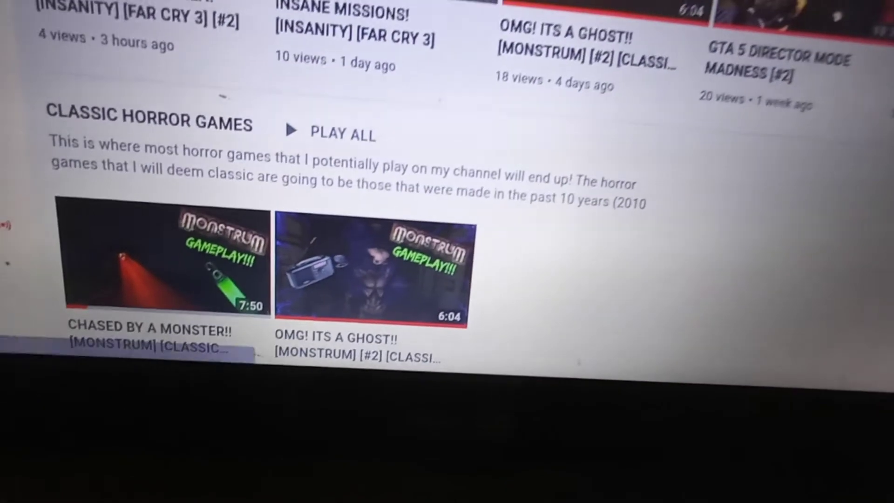
scroll(447, 210, "up", 5)
scroll(447, 209, "down", 3)
scroll(447, 210, "down", 3)
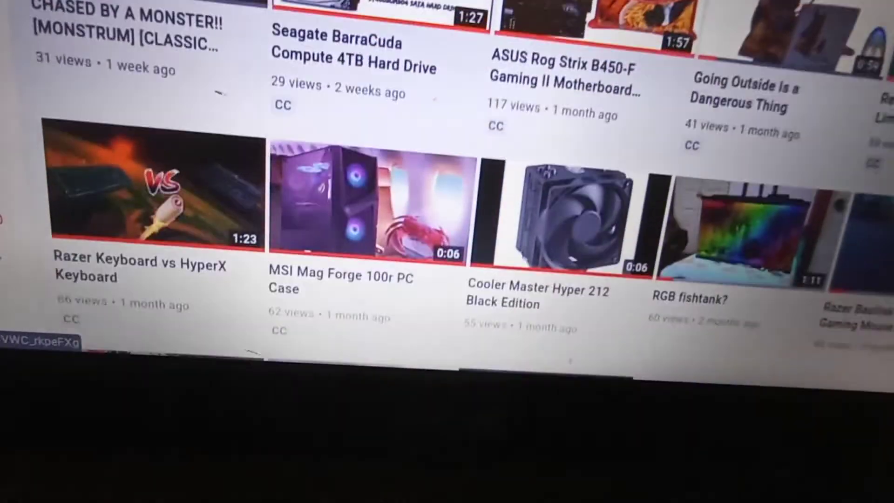
scroll(447, 210, "down", 2)
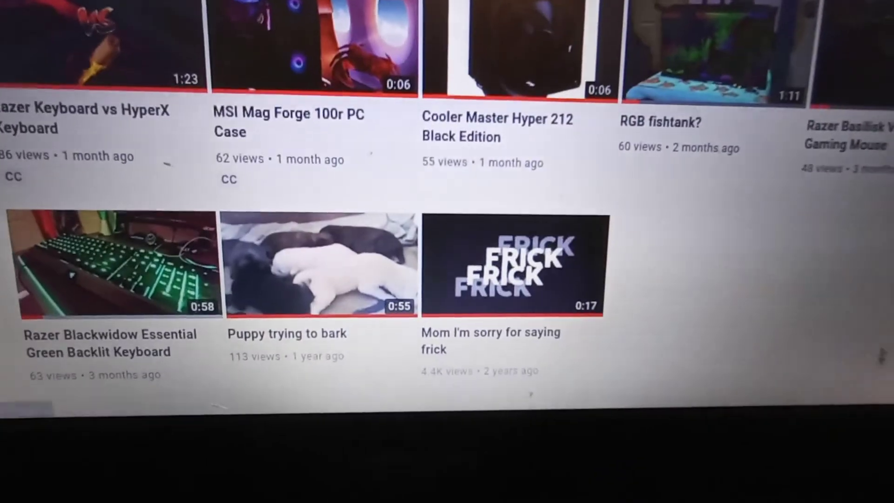
scroll(865, 170, "up", 5)
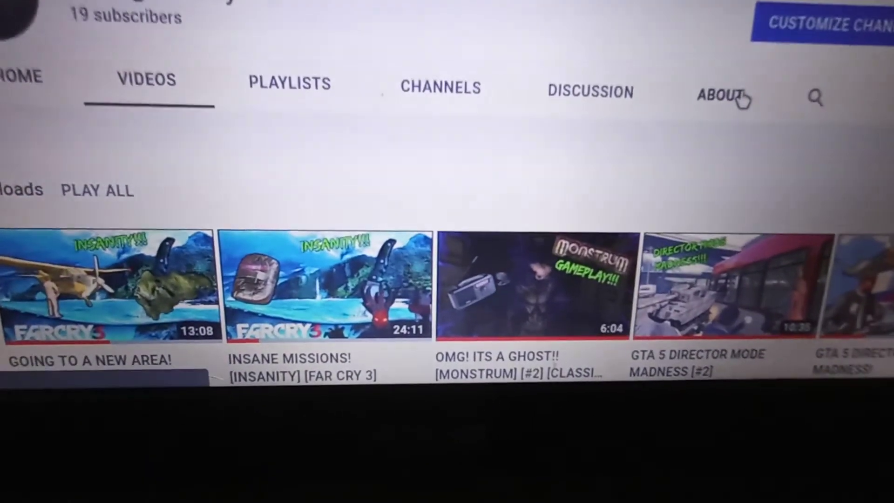
Go back to the channel's ABOUT tab with its description, join date and 5,288 views
left_click(726, 118)
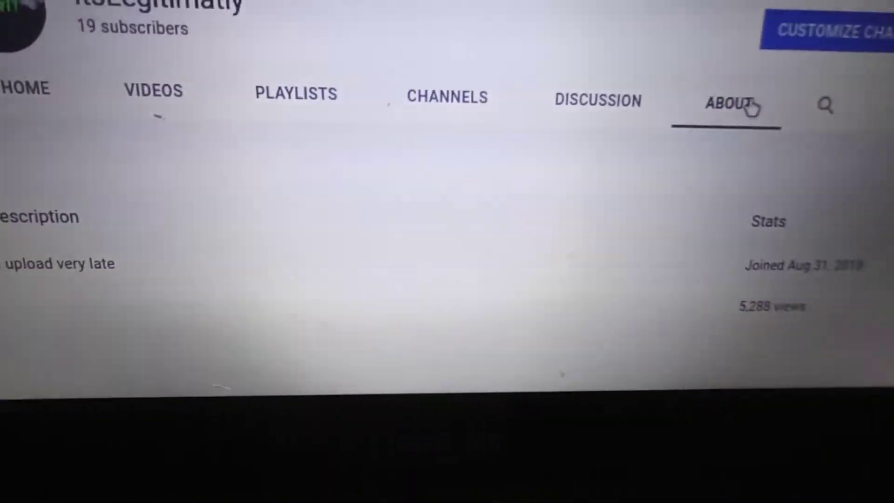